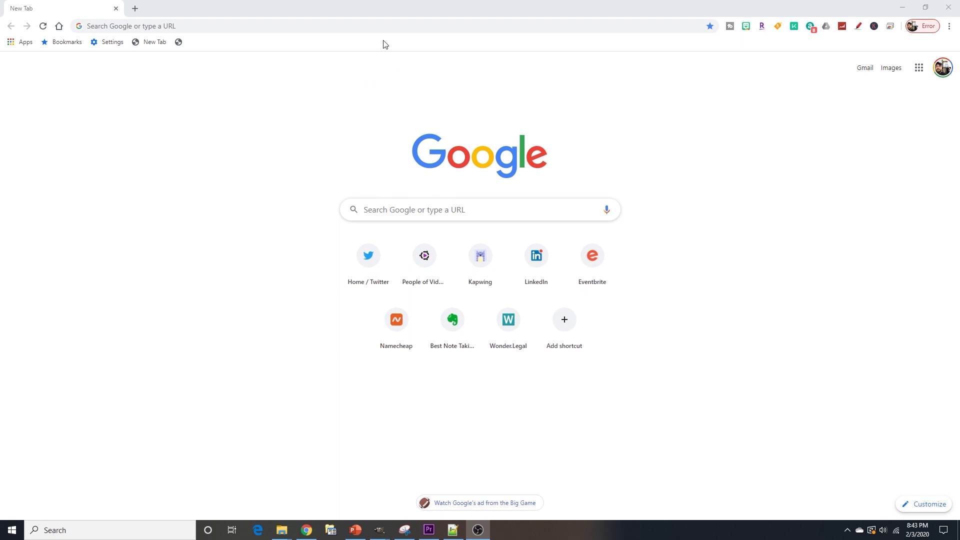
# Load the remove.bg website in Chrome from the address bar.
pyautogui.click(390, 24)
pyautogui.write('re')
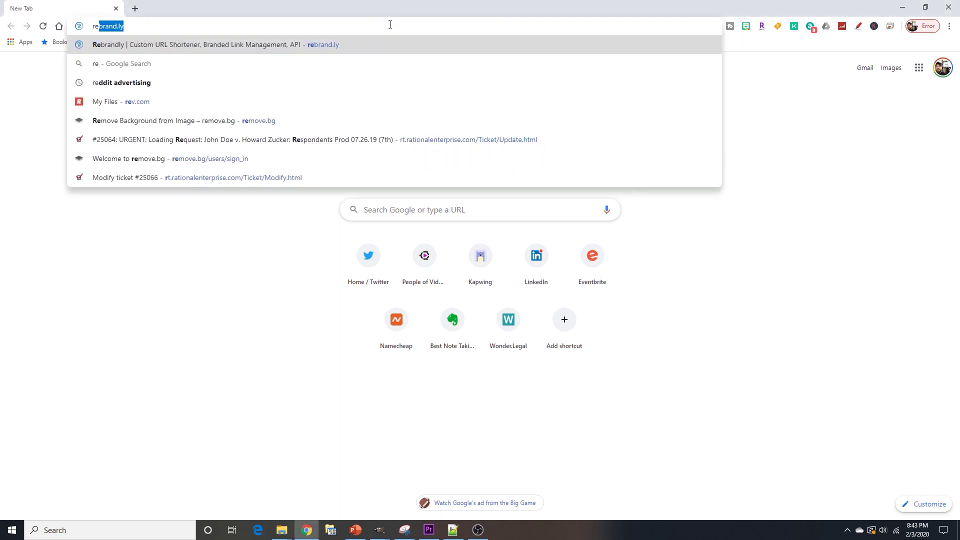
pyautogui.write('move.bg')
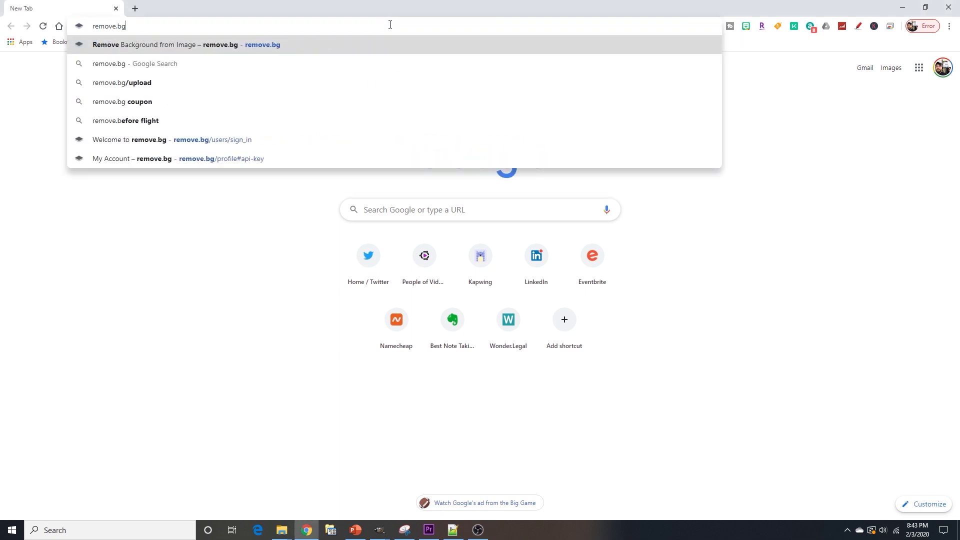
pyautogui.press('Return')
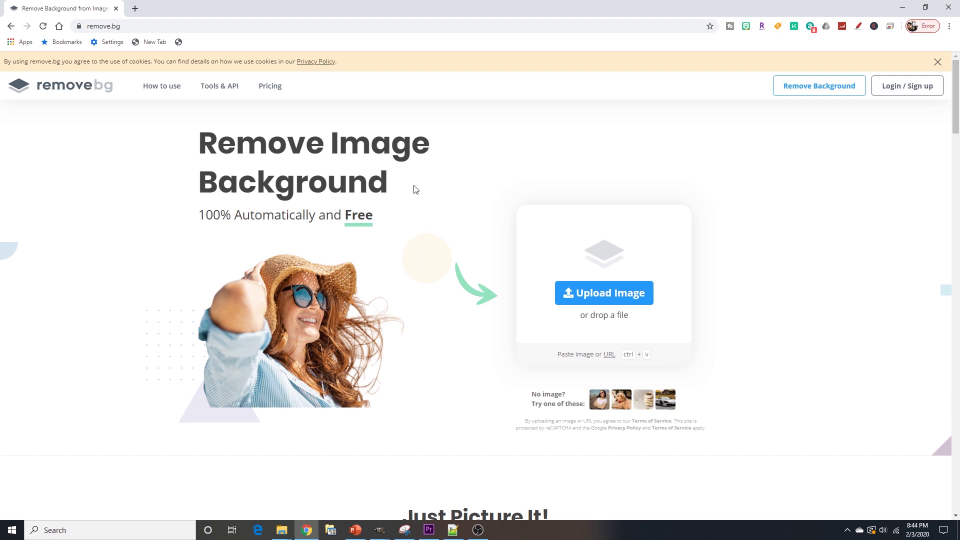
# Upload the casey.jpg portrait to remove.bg to get its background-removed cutout.
pyautogui.click(606, 298)
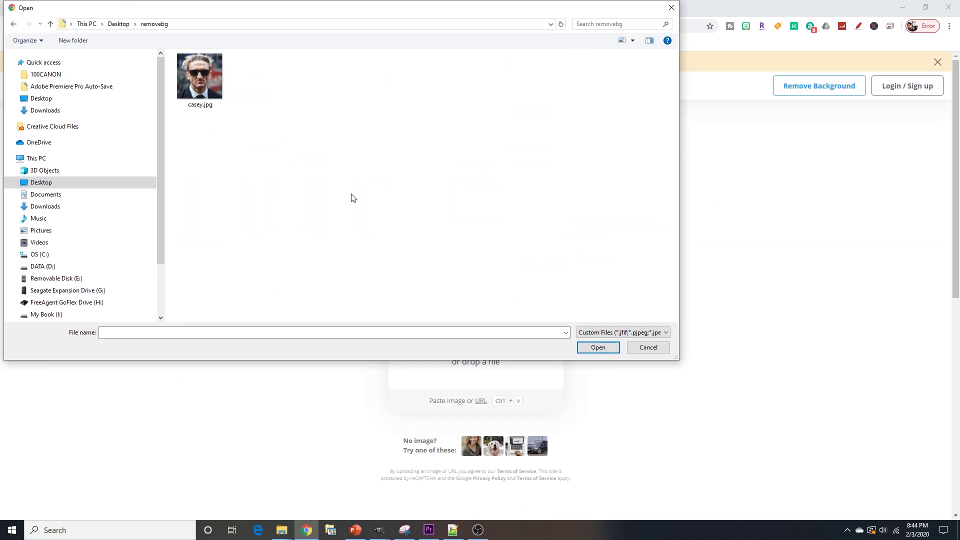
pyautogui.click(217, 92)
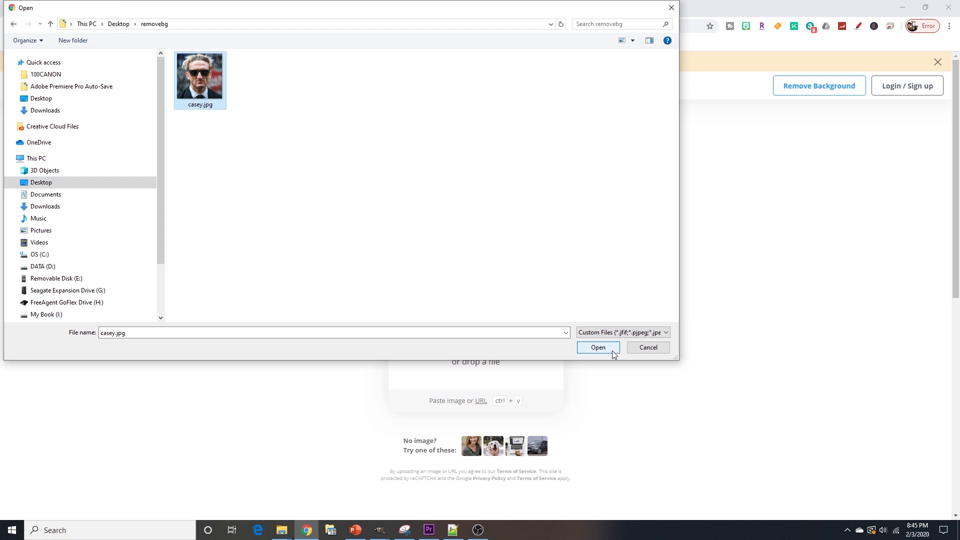
pyautogui.click(586, 347)
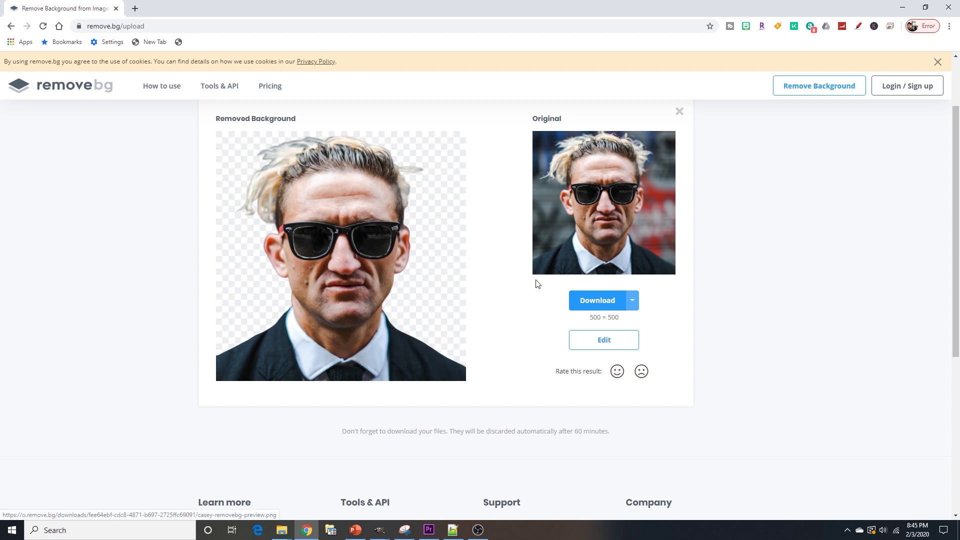
# Show the 500 × 500 and 900 × 900 download size options, then switch to the GIMP thumbnail project.
pyautogui.moveTo(621, 319); pyautogui.dragTo(583, 323)
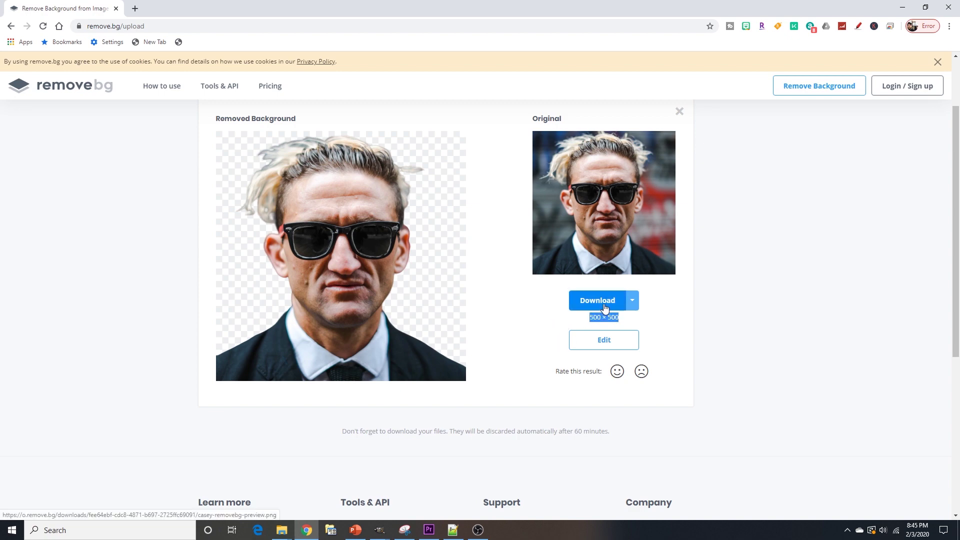
pyautogui.click(633, 303)
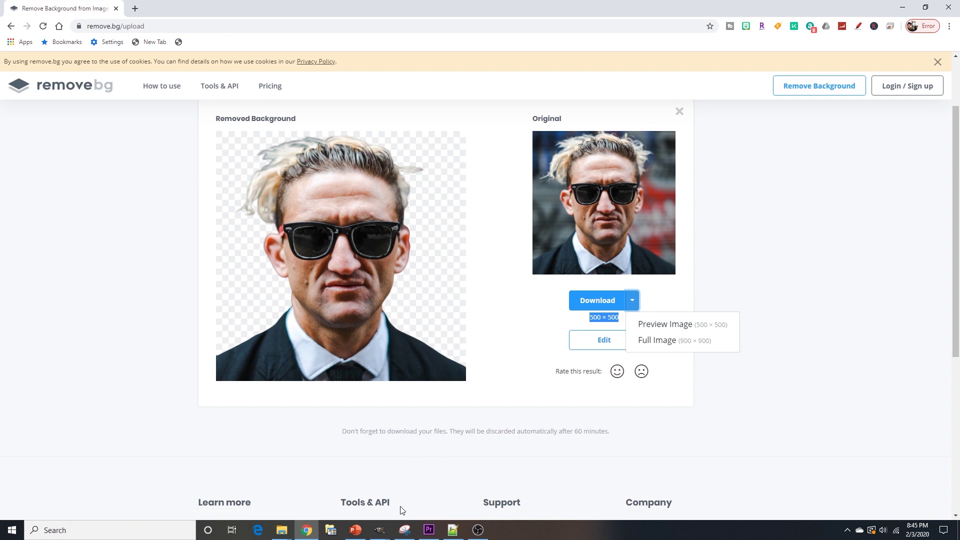
pyautogui.moveTo(380, 530)
pyautogui.click(469, 473)
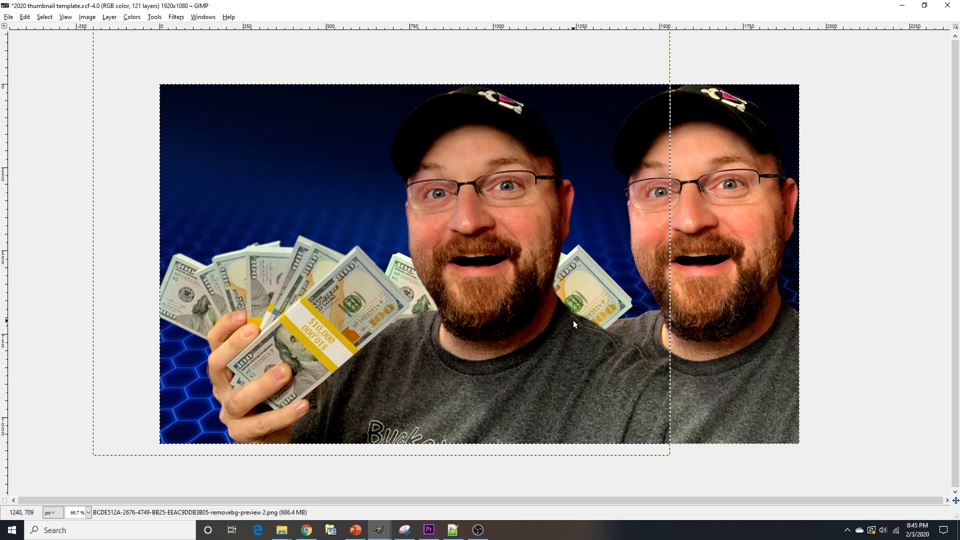
# Restore GIMP's docks and use the Move tool to shift the portrait photo layers slightly left.
pyautogui.press('Tab')
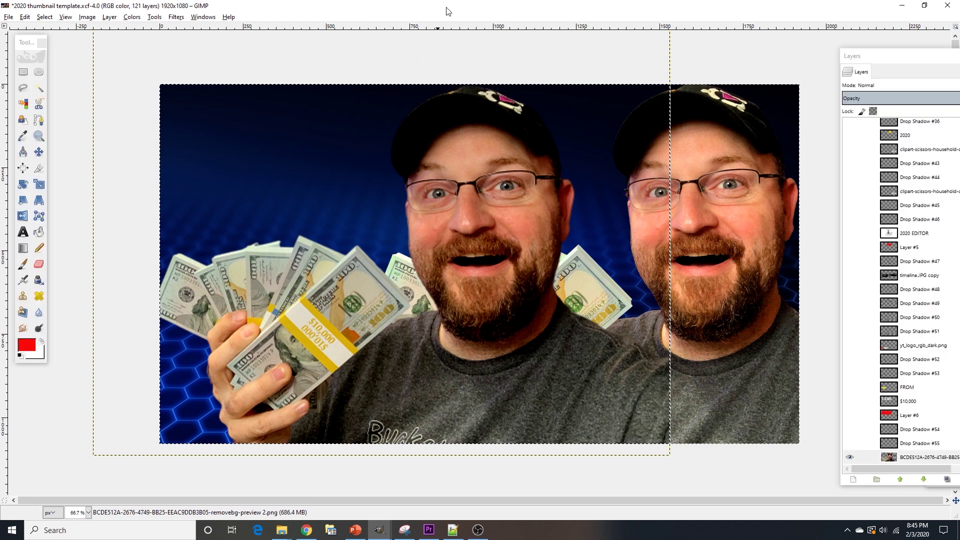
pyautogui.click(38, 152)
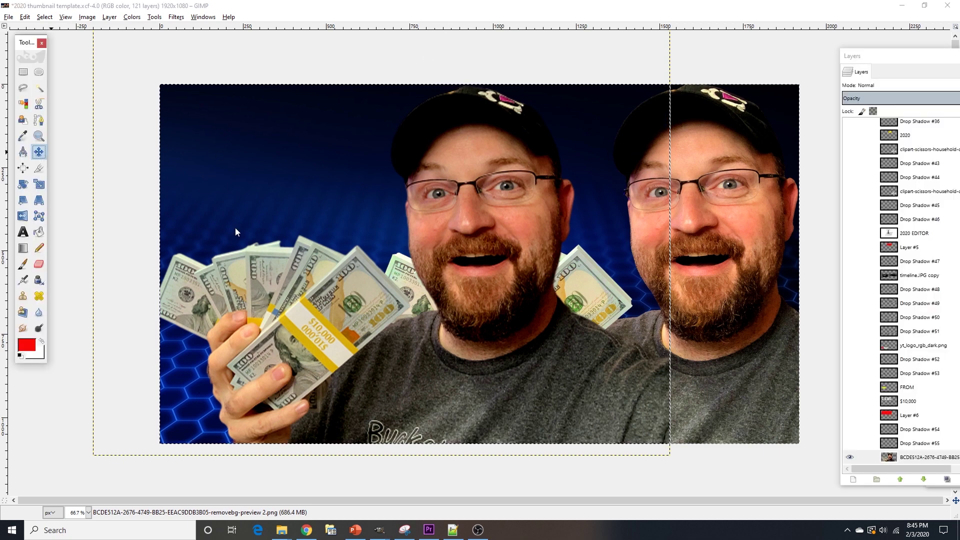
pyautogui.moveTo(494, 272); pyautogui.dragTo(448, 256)
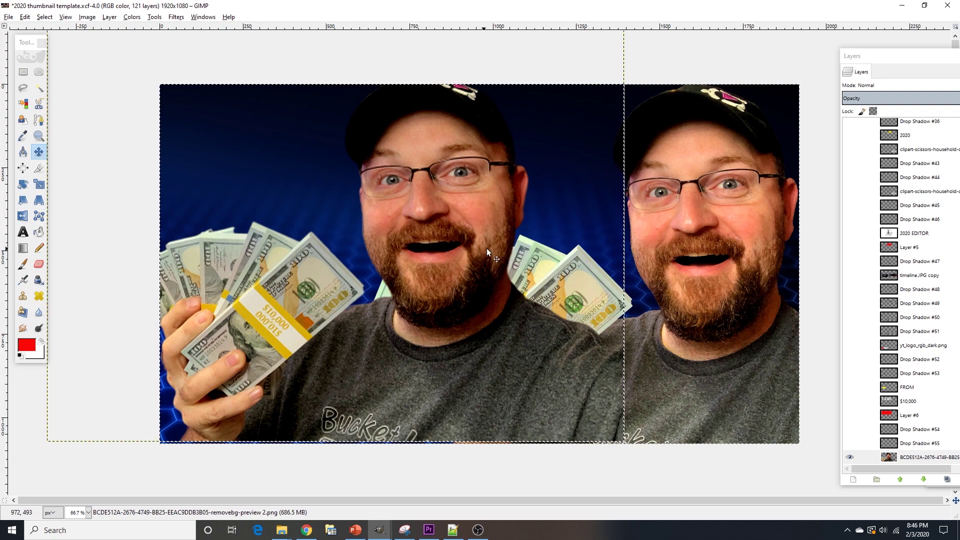
pyautogui.moveTo(699, 273); pyautogui.dragTo(677, 273)
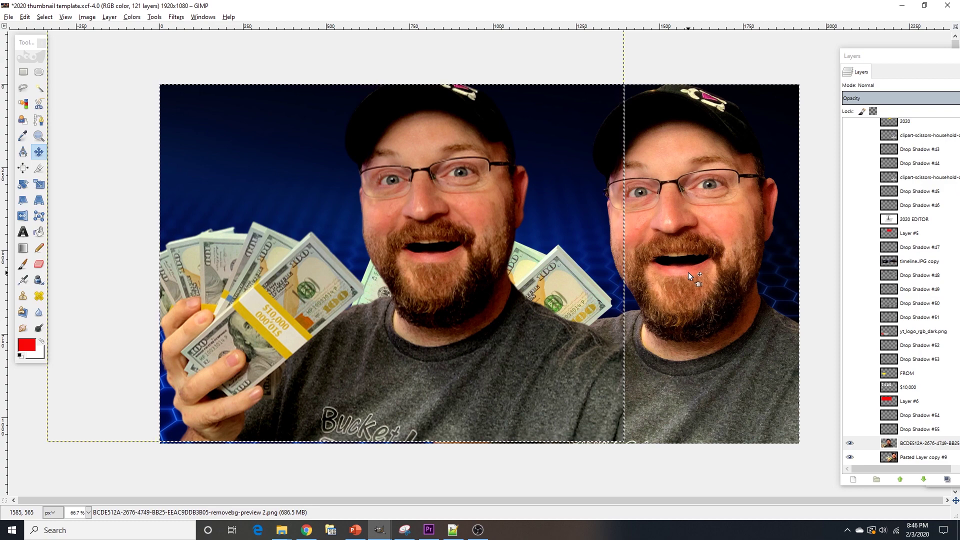
pyautogui.moveTo(455, 274); pyautogui.dragTo(490, 266)
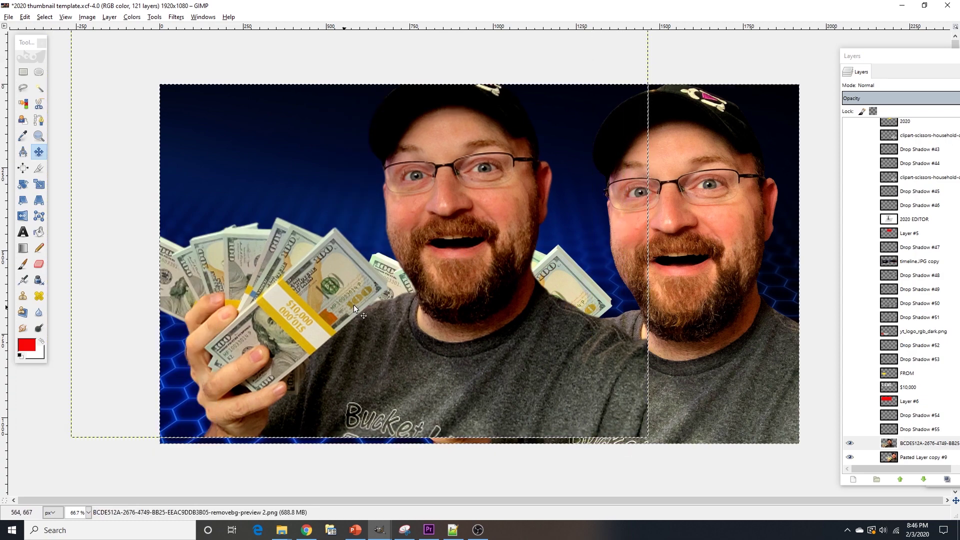
pyautogui.moveTo(454, 214); pyautogui.dragTo(434, 230)
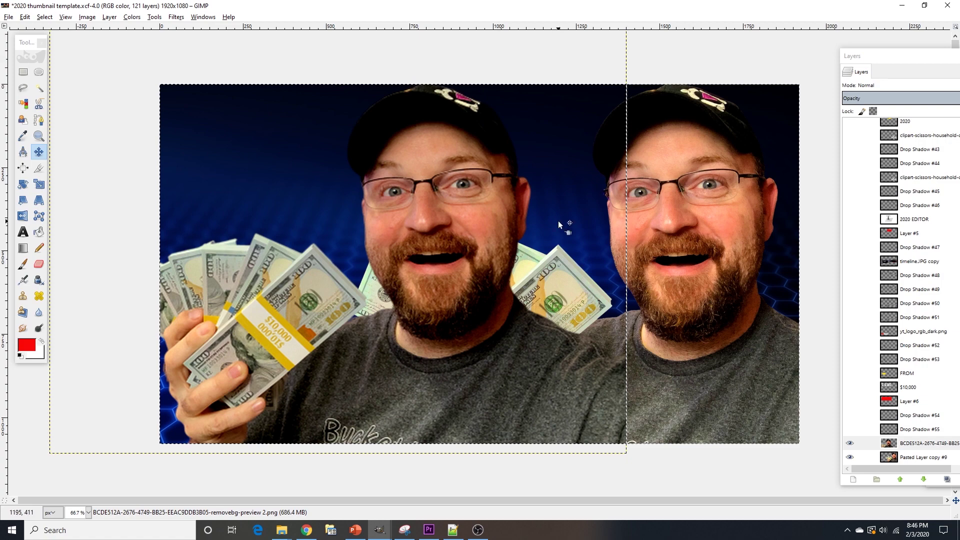
# Back in Chrome, request the Full Image 900 × 900 download and view remove.bg's pricing plans.
pyautogui.click(307, 532)
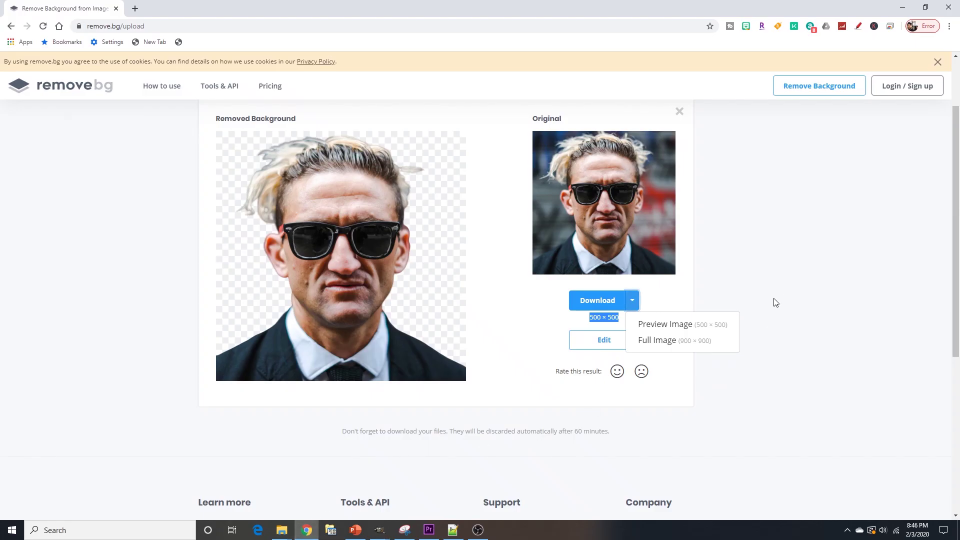
pyautogui.click(771, 301)
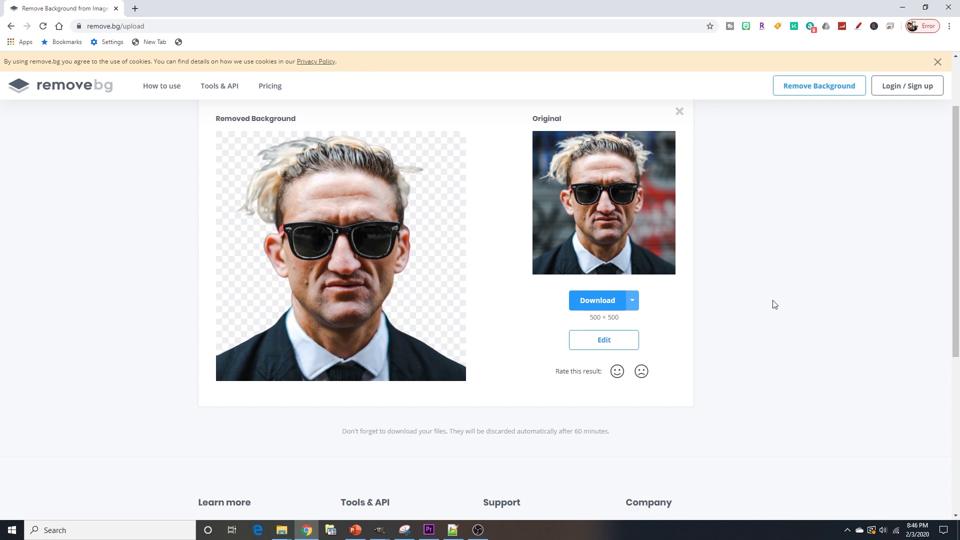
pyautogui.click(632, 301)
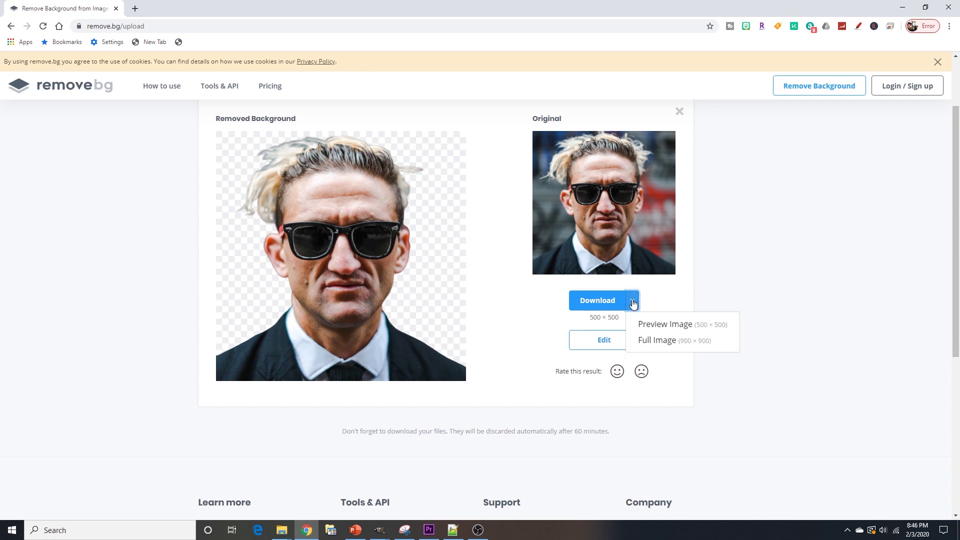
pyautogui.click(657, 344)
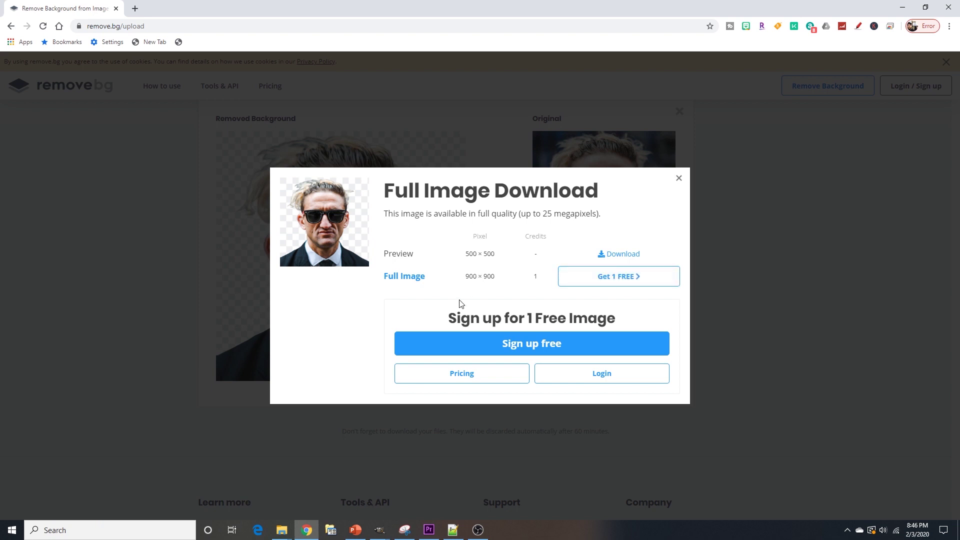
pyautogui.click(466, 370)
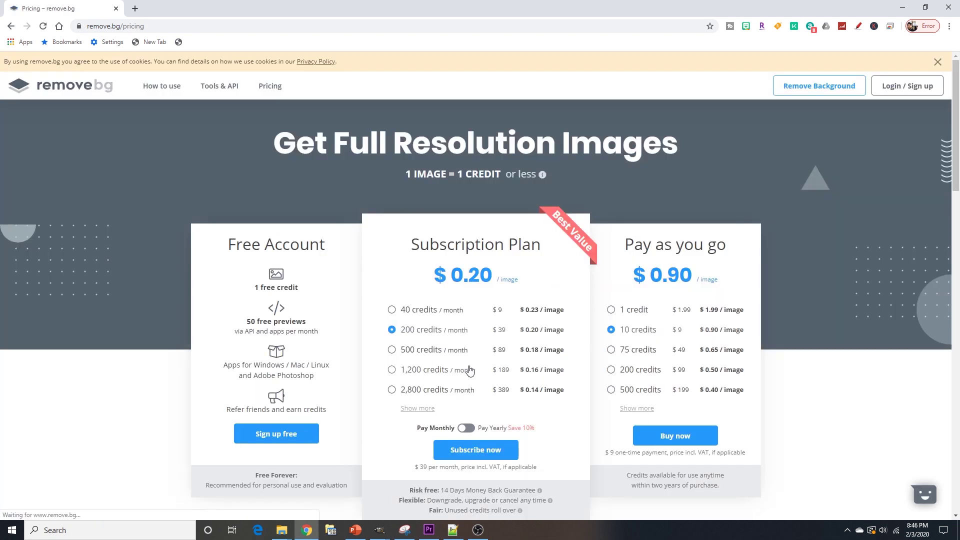
# Scroll to the Pay as you go plan and highlight its $0.90 per-image price.
pyautogui.scroll(-1, 548, 336)
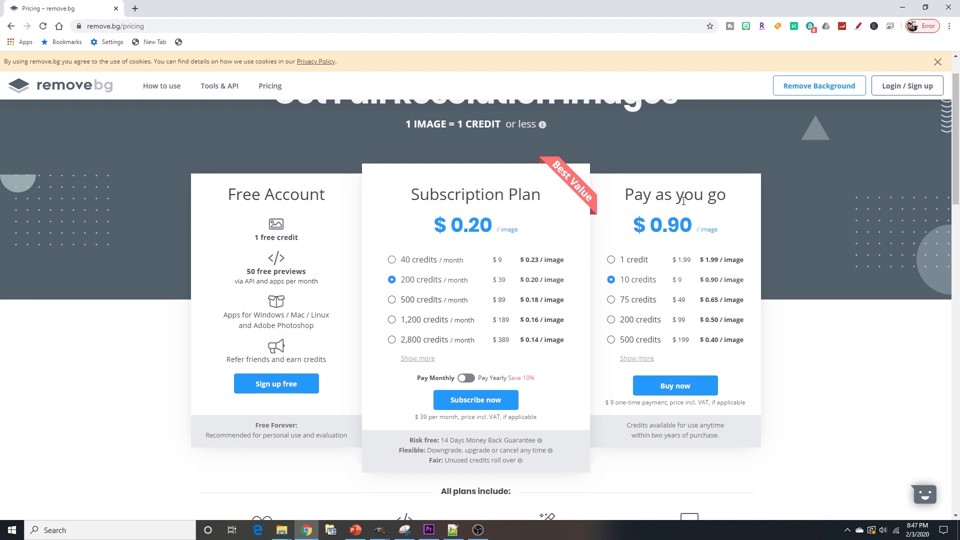
pyautogui.moveTo(625, 194); pyautogui.dragTo(757, 291)
pyautogui.click(758, 291)
pyautogui.doubleClick(709, 281)
# Bring the GIMP thumbnail window forward, then minimize it to return to Chrome.
pyautogui.moveTo(383, 529)
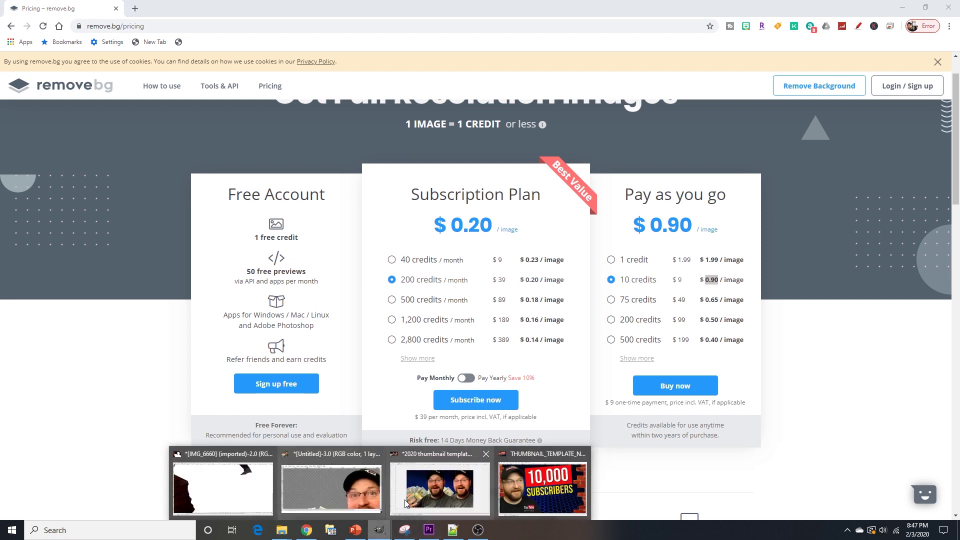
pyautogui.click(449, 487)
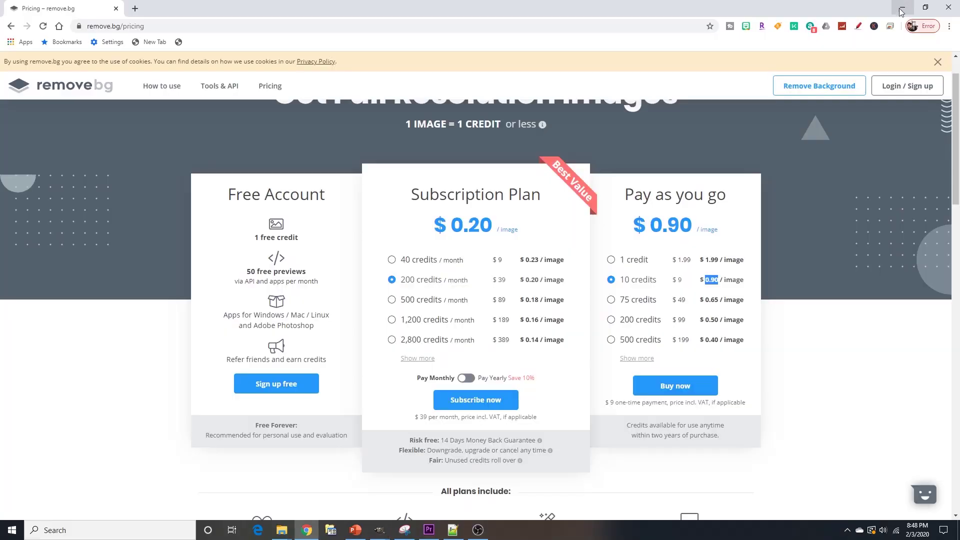
pyautogui.click(903, 5)
# Download the 500 × 500 casey-removebg-preview.png and open it from the download bar.
pyautogui.click(63, 87)
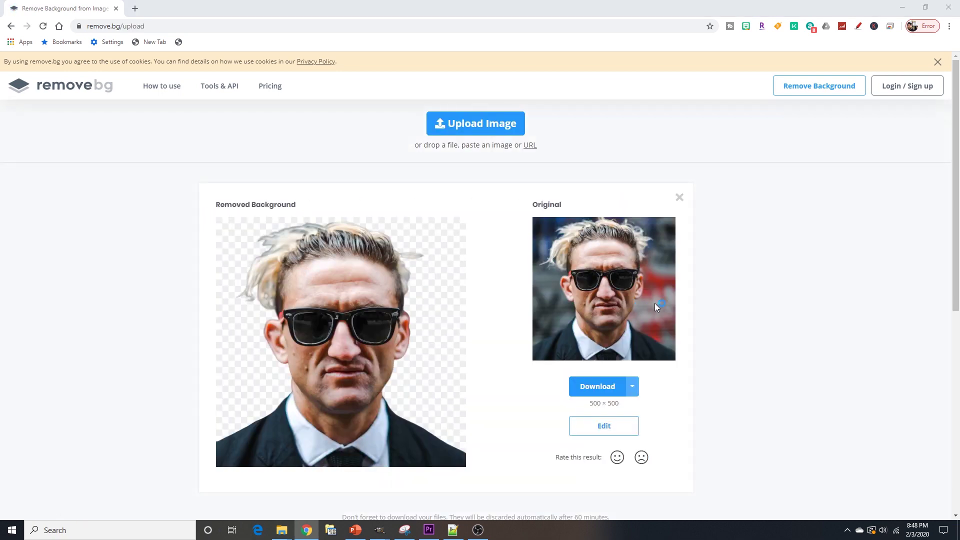
pyautogui.click(649, 348)
pyautogui.click(594, 387)
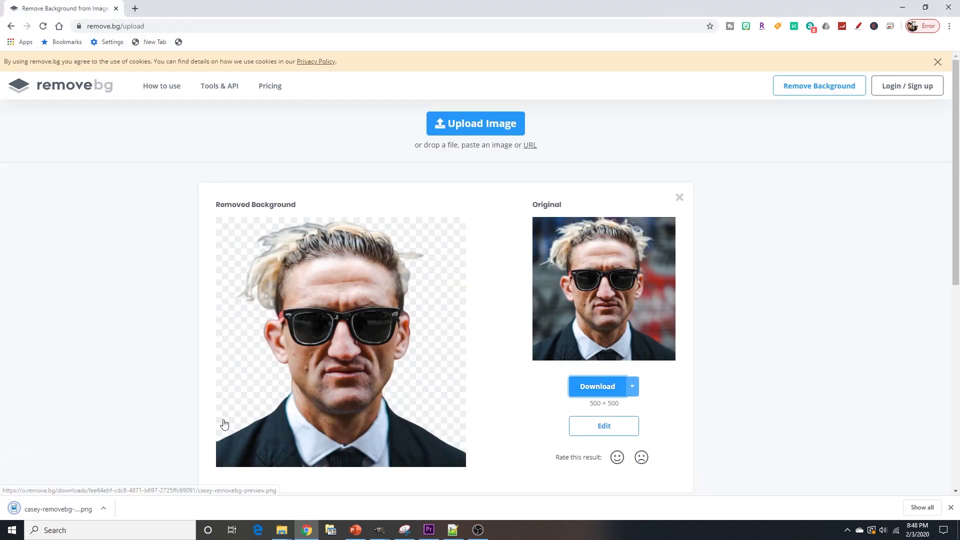
pyautogui.click(79, 508)
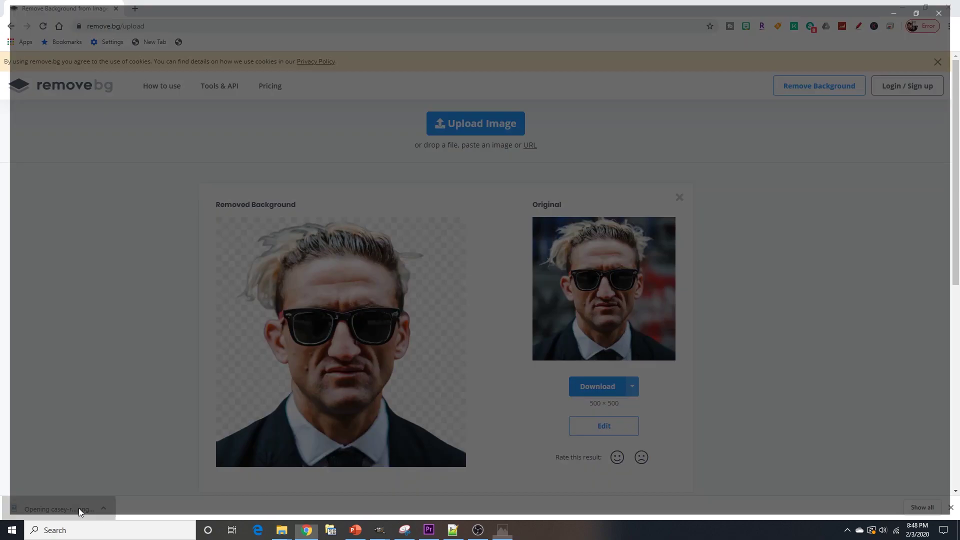